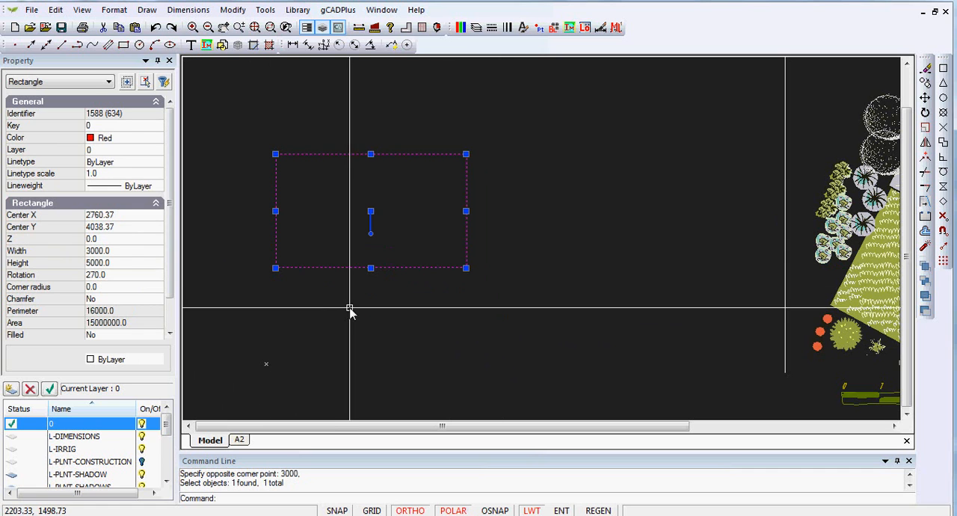
# Step: Reposition the selected rectangle so its center is at X 2500 and Y 1500
pyautogui.click(111, 214)
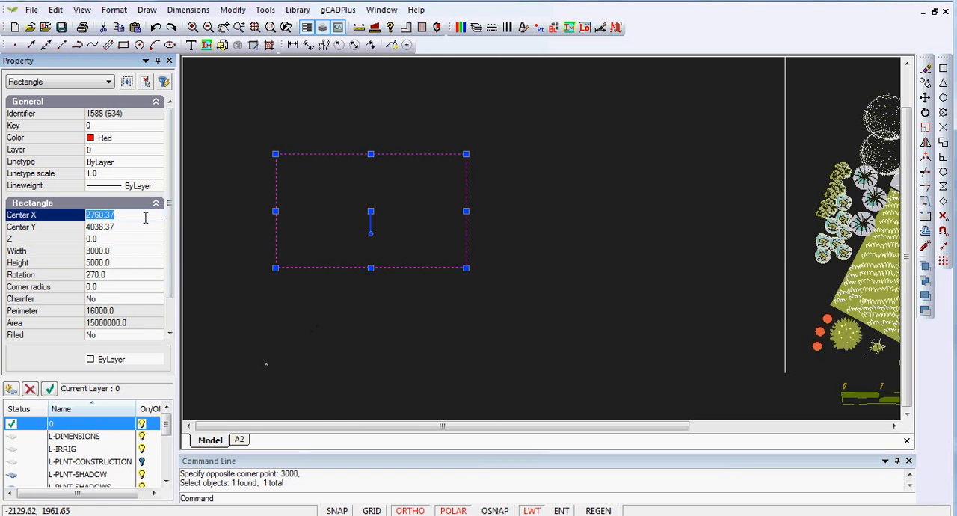
pyautogui.click(111, 226)
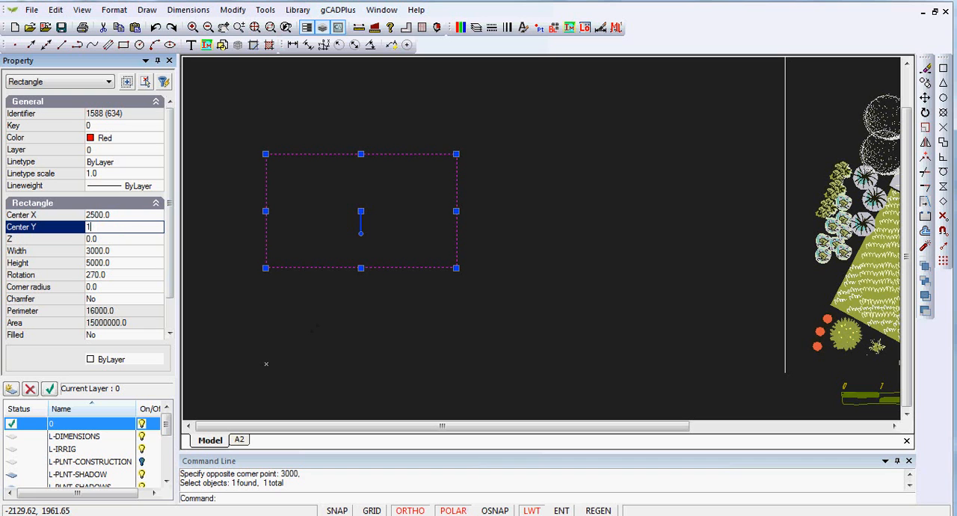
pyautogui.press('Return')
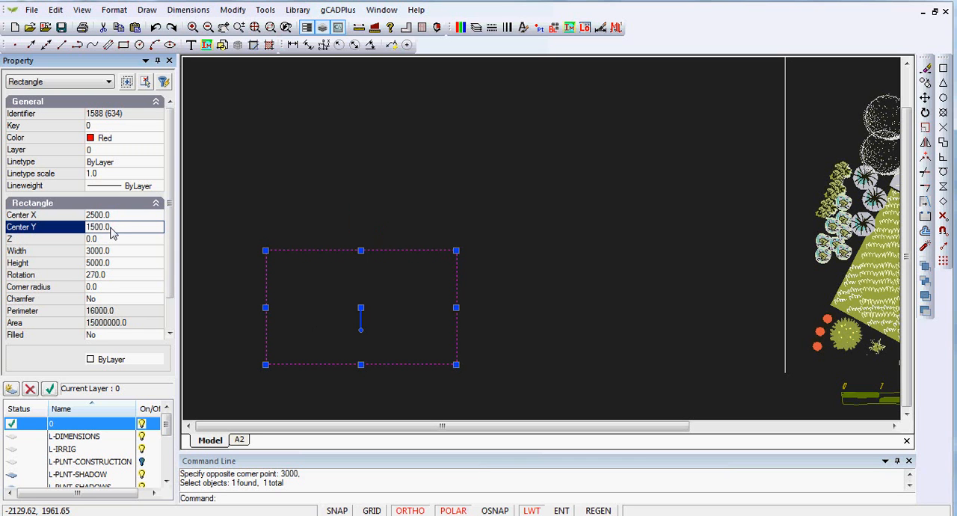
pyautogui.rightClick(449, 174)
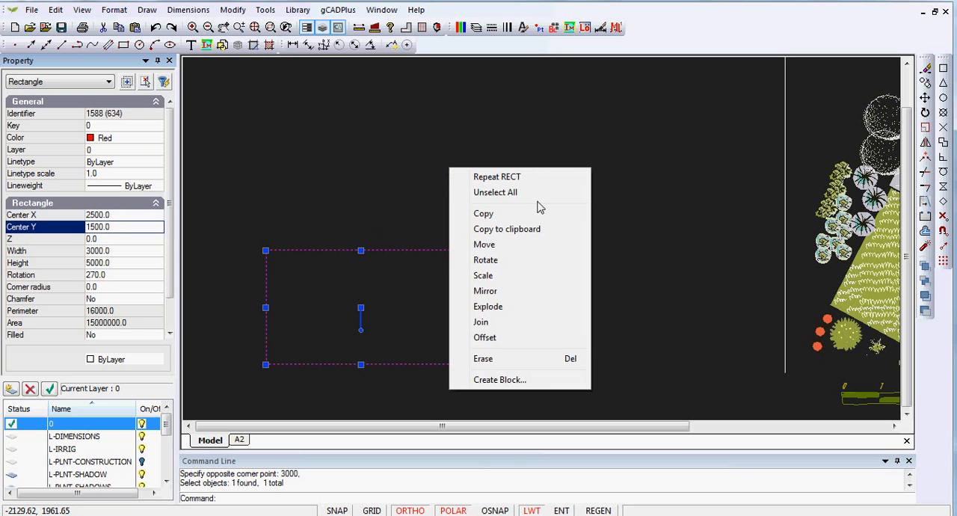
pyautogui.click(515, 194)
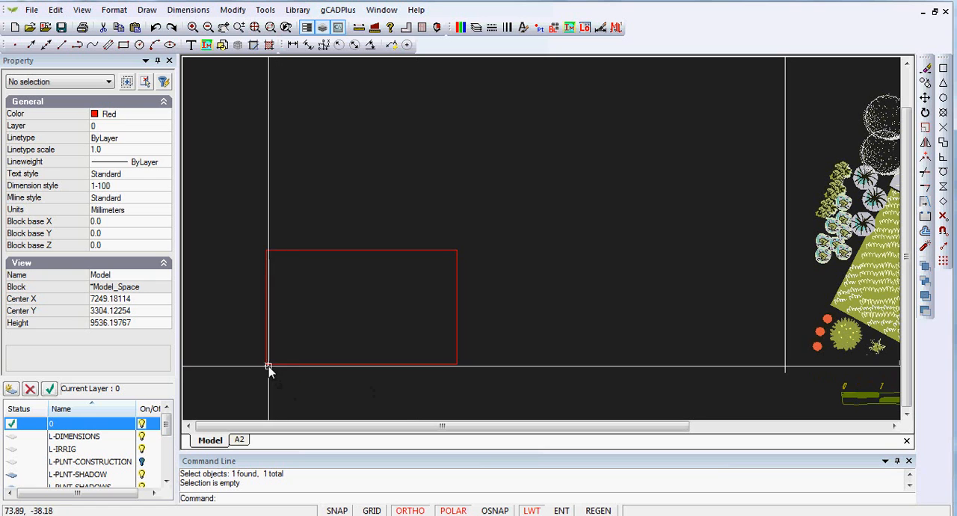
pyautogui.click(456, 271)
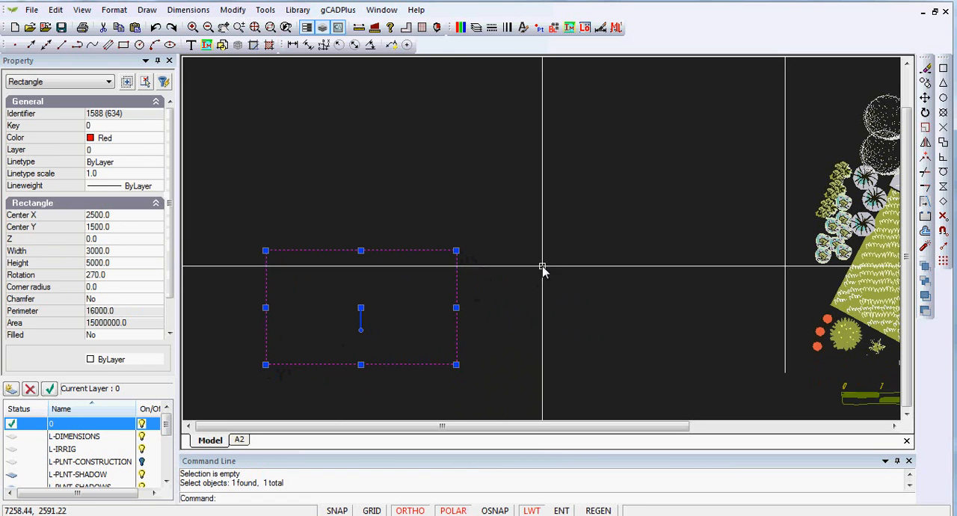
pyautogui.press('Escape')
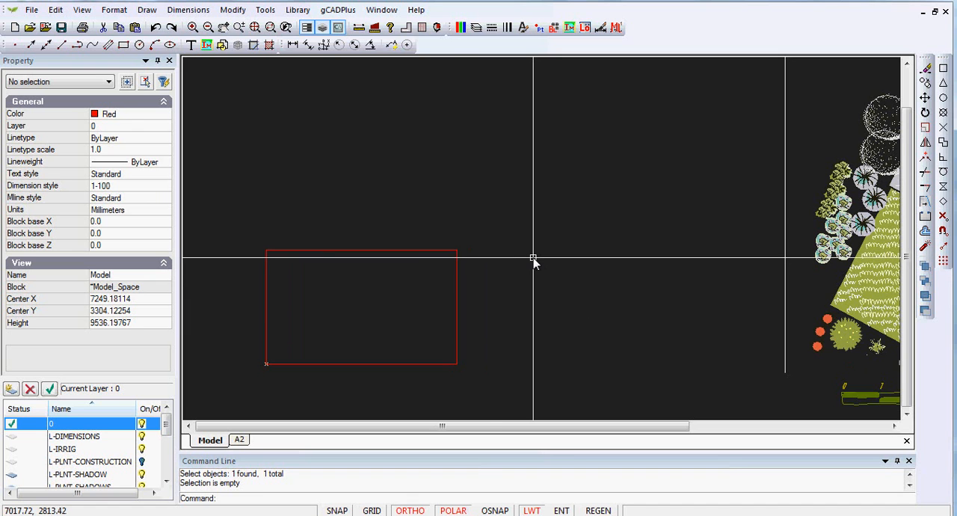
# Step: Draw a two-point rectangle about 5320 by 3731 mm in the empty space above and to the right of the existing rectangle
pyautogui.scroll(-1, 540, 255)
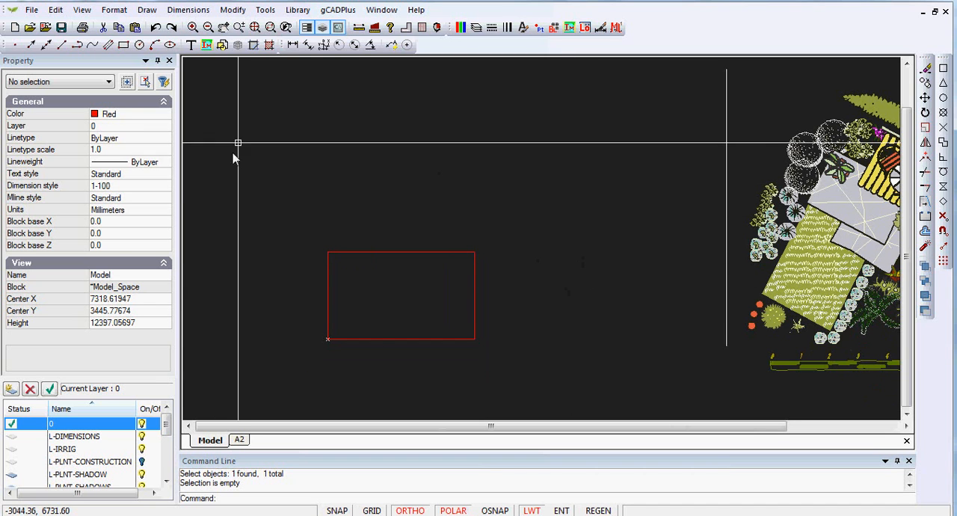
pyautogui.click(144, 11)
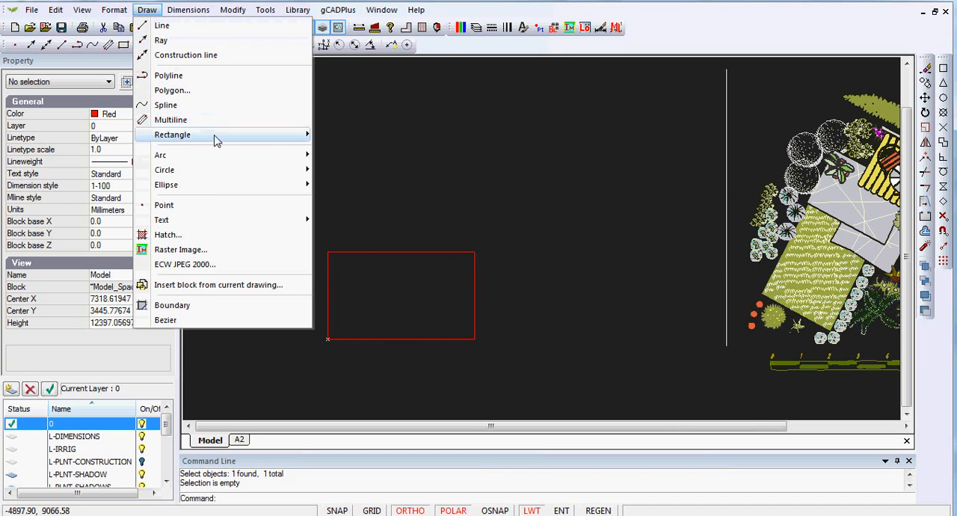
pyautogui.moveTo(224, 135)
pyautogui.click(346, 140)
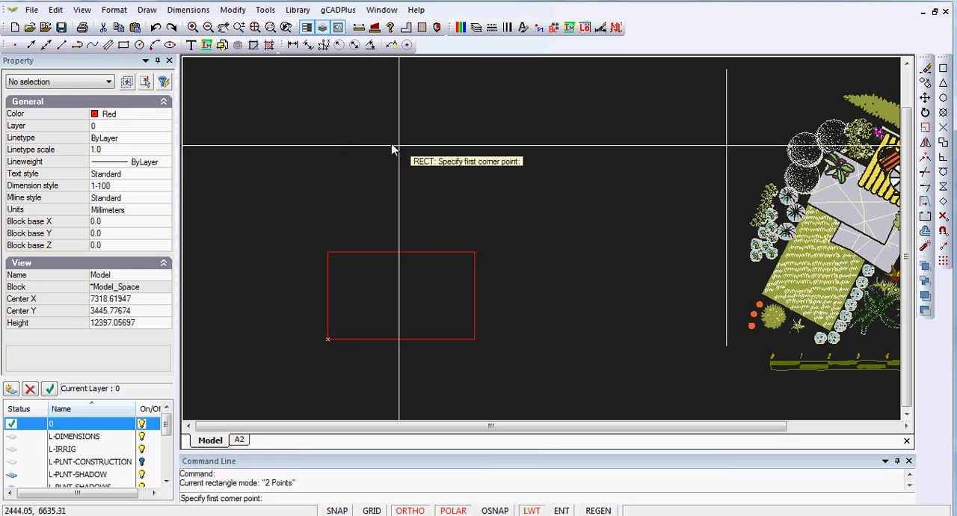
pyautogui.click(473, 217)
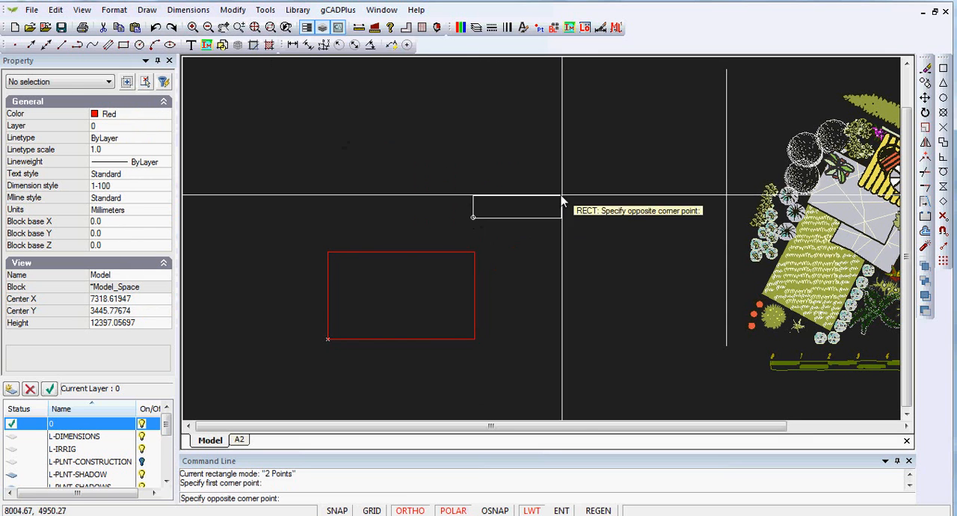
pyautogui.click(629, 109)
# Step: Set the new rectangle's width to 5000 and its height to 3000
pyautogui.click(618, 220)
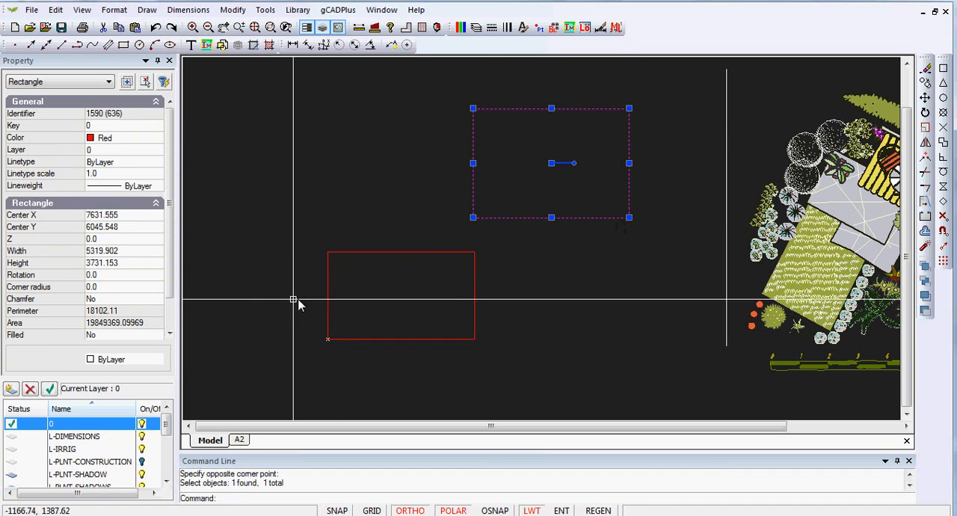
pyautogui.click(136, 251)
pyautogui.write('5000')
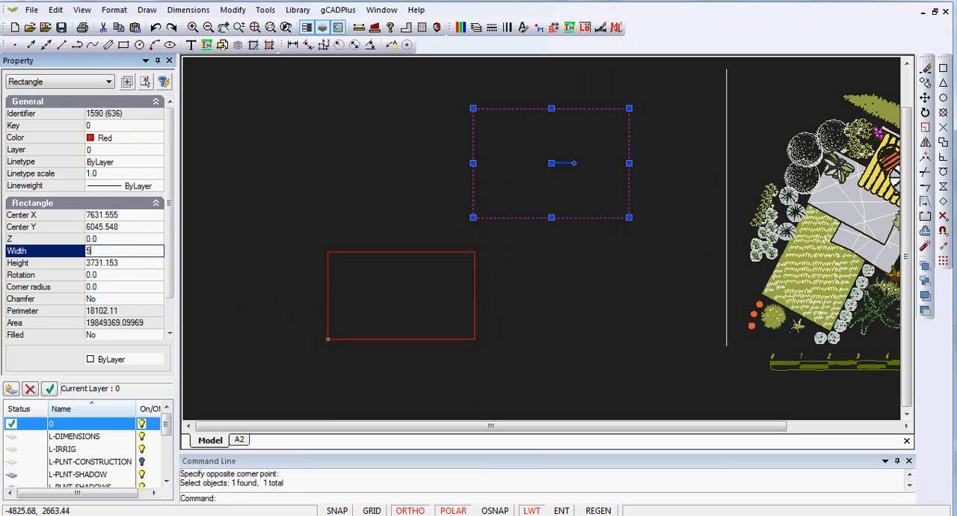
pyautogui.click(122, 263)
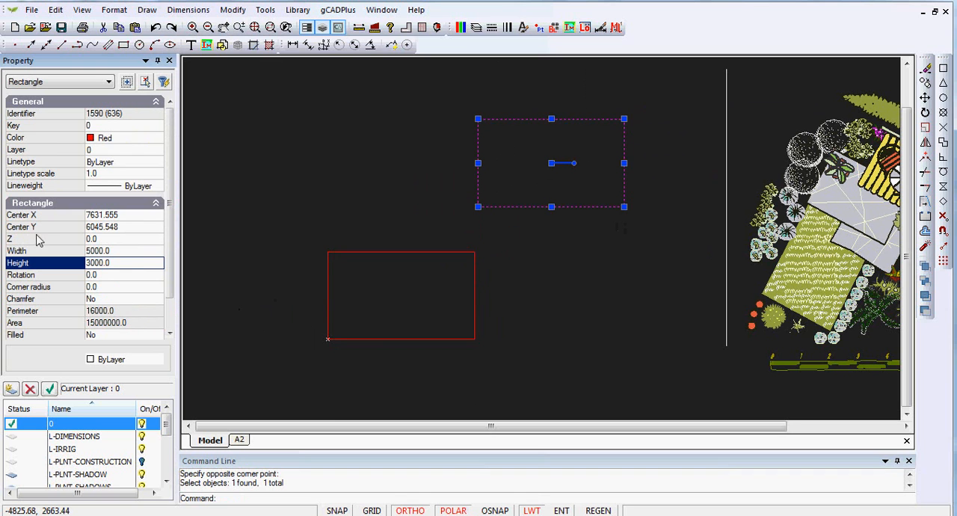
pyautogui.press('Escape')
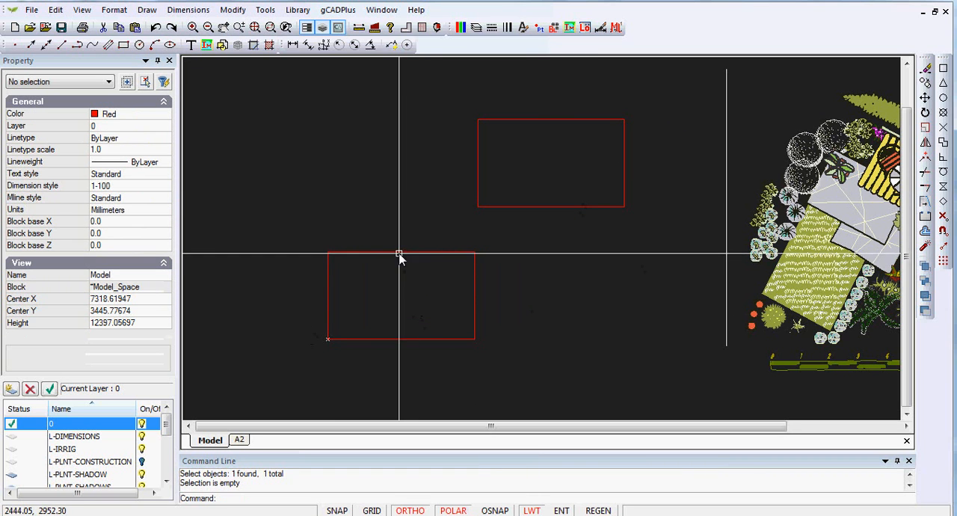
# Step: Compare the properties of the two red rectangles by inspecting each one individually
pyautogui.click(582, 207)
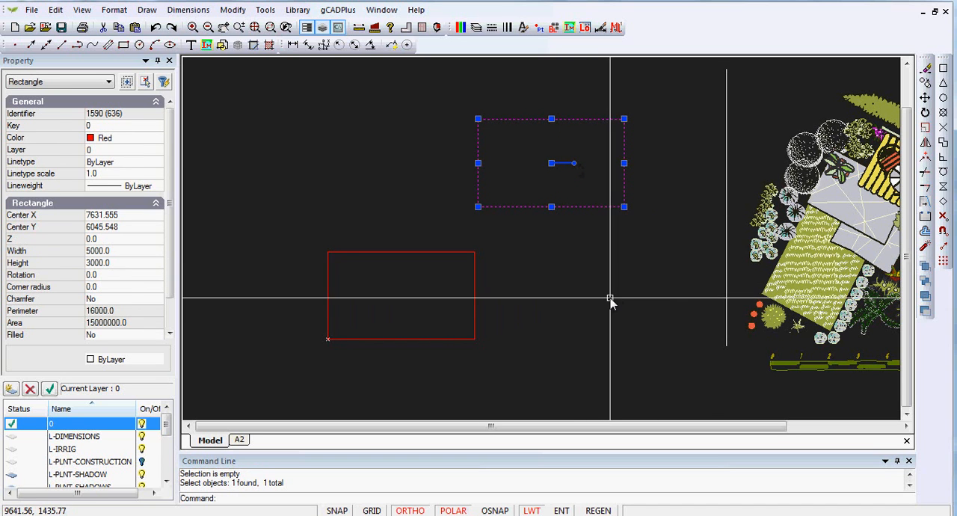
pyautogui.press('Escape')
pyautogui.click(474, 313)
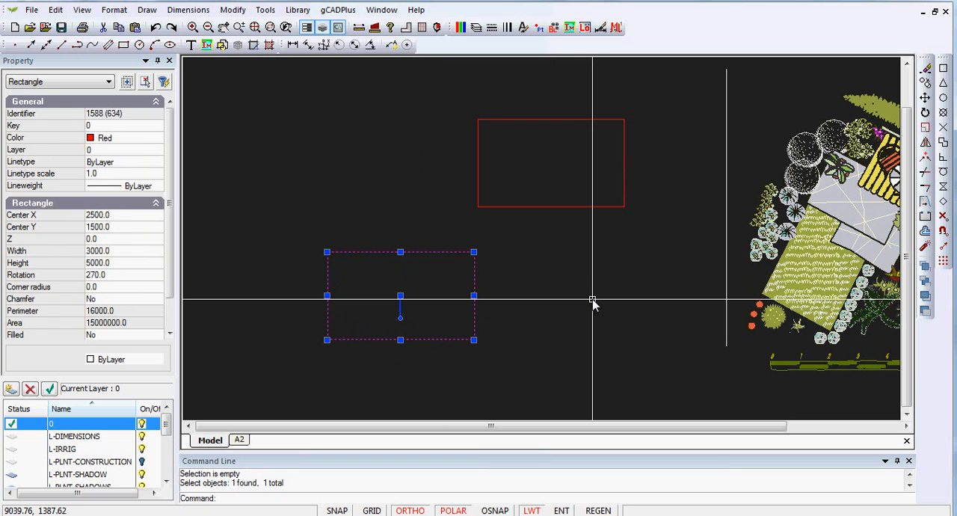
pyautogui.press('Escape')
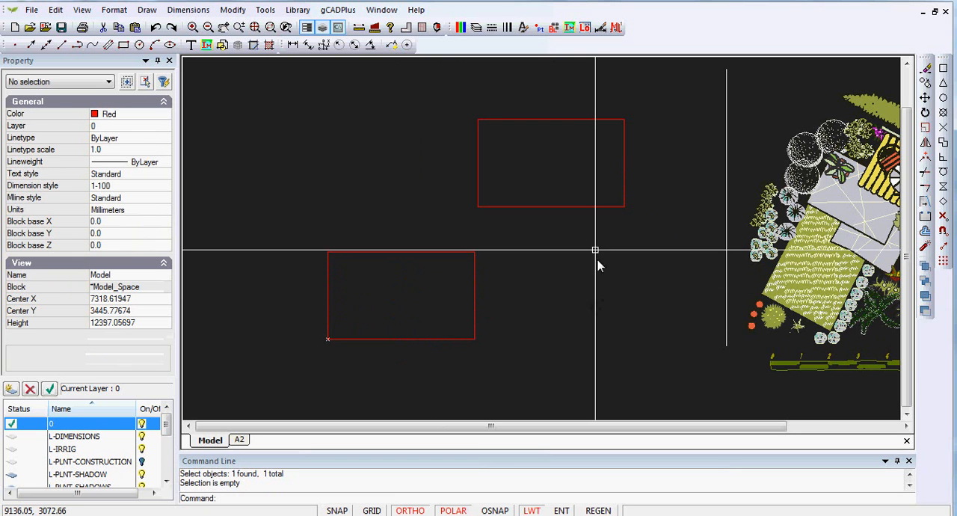
pyautogui.click(588, 207)
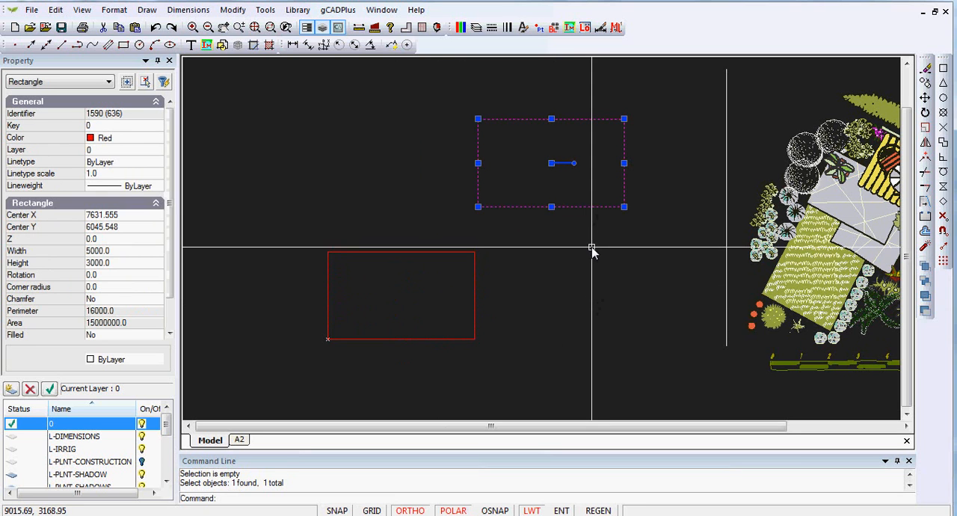
pyautogui.press('Escape')
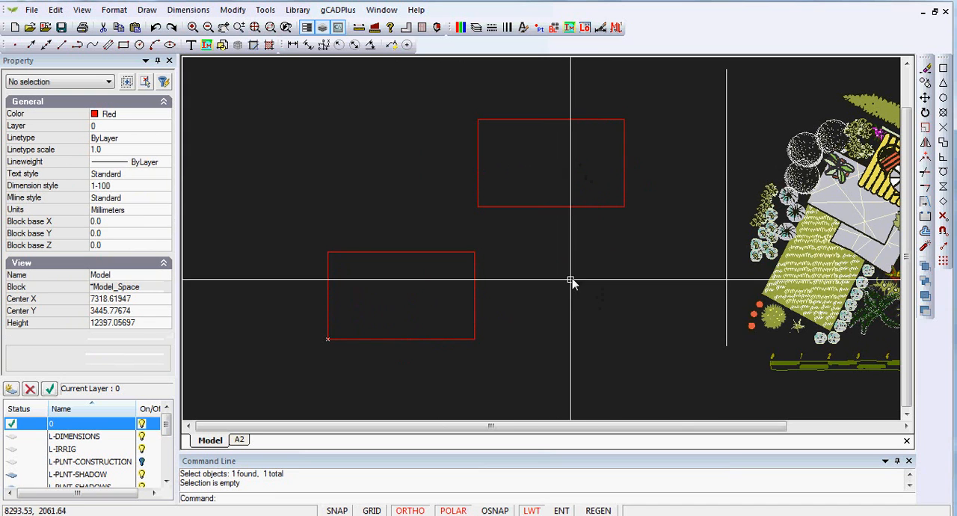
# Step: Move a shrub7 block horizontally from the planting plan to the lower edge of the upper rectangle
pyautogui.click(795, 215)
pyautogui.moveTo(795, 214); pyautogui.dragTo(628, 258)
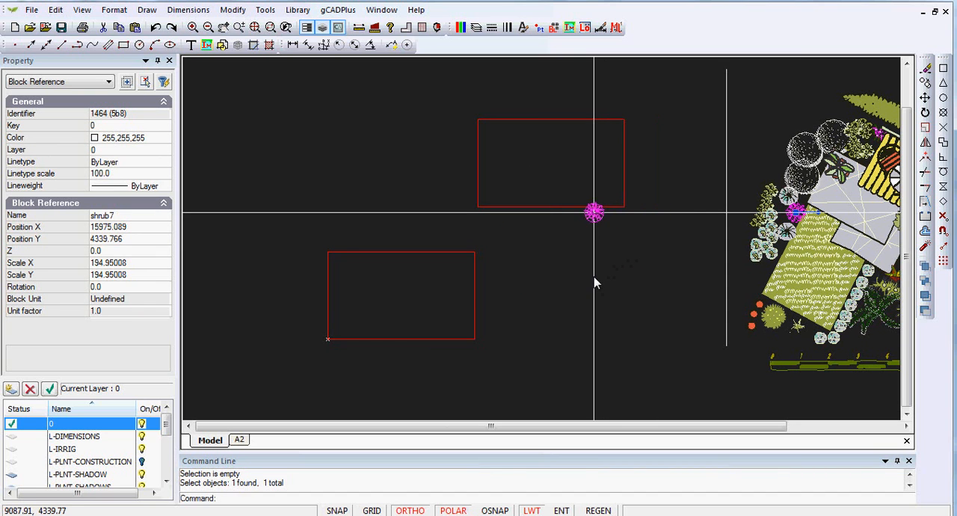
pyautogui.moveTo(690, 246); pyautogui.dragTo(666, 253)
pyautogui.moveTo(607, 238); pyautogui.dragTo(596, 239)
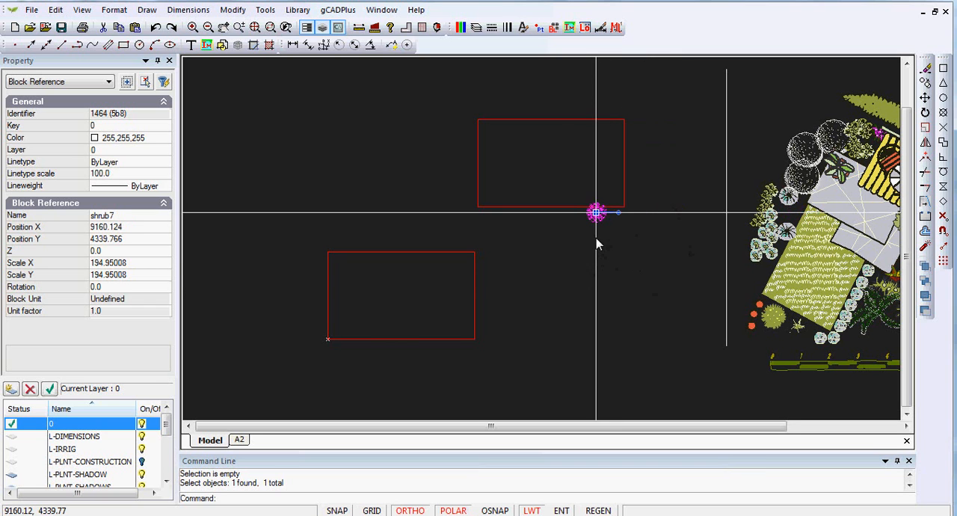
pyautogui.rightClick(584, 289)
pyautogui.click(634, 311)
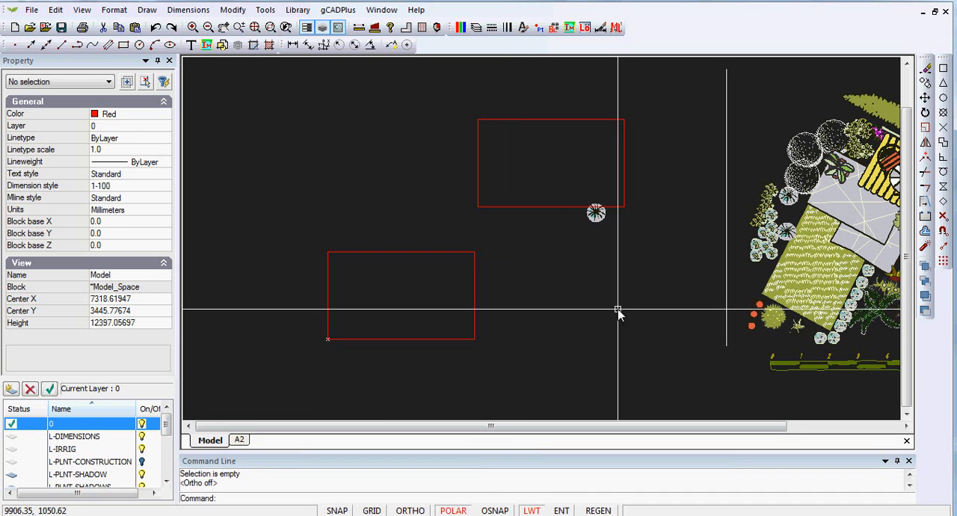
# Step: Move a shrub11 block from the planting plan to inside the upper rectangle, near its lower edge
pyautogui.click(758, 273)
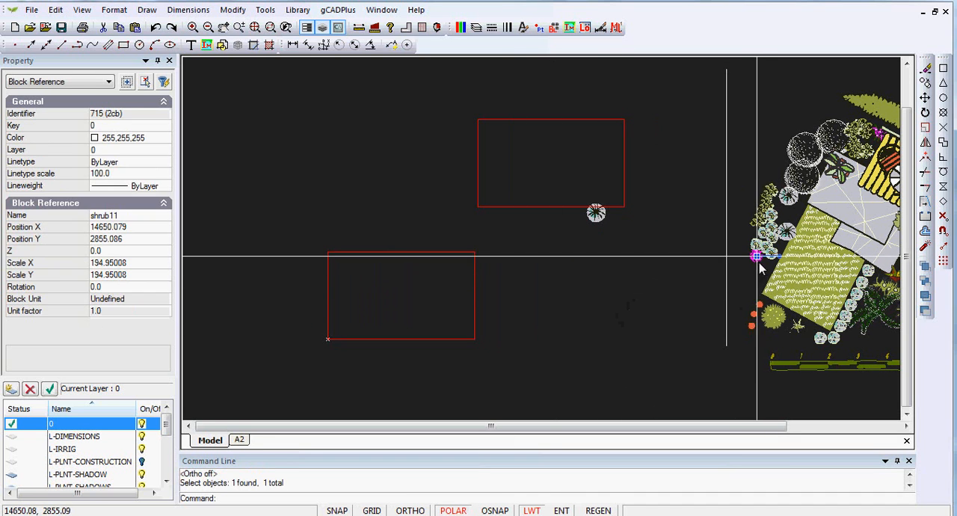
pyautogui.click(758, 257)
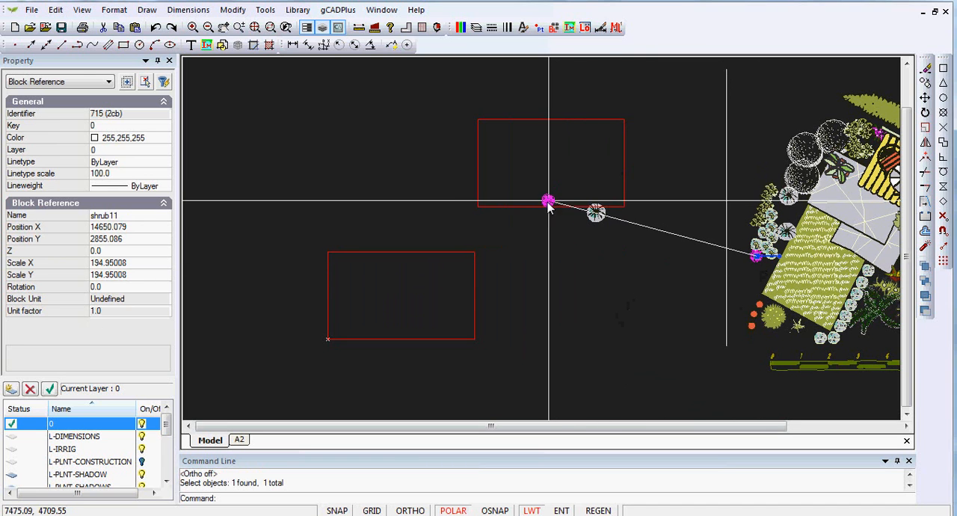
pyautogui.click(574, 197)
pyautogui.press('Escape')
# Step: Move the shrub7 block inside the upper rectangle, beside the shrub11, at about X 8897, Y 4848
pyautogui.scroll(5, 566, 202)
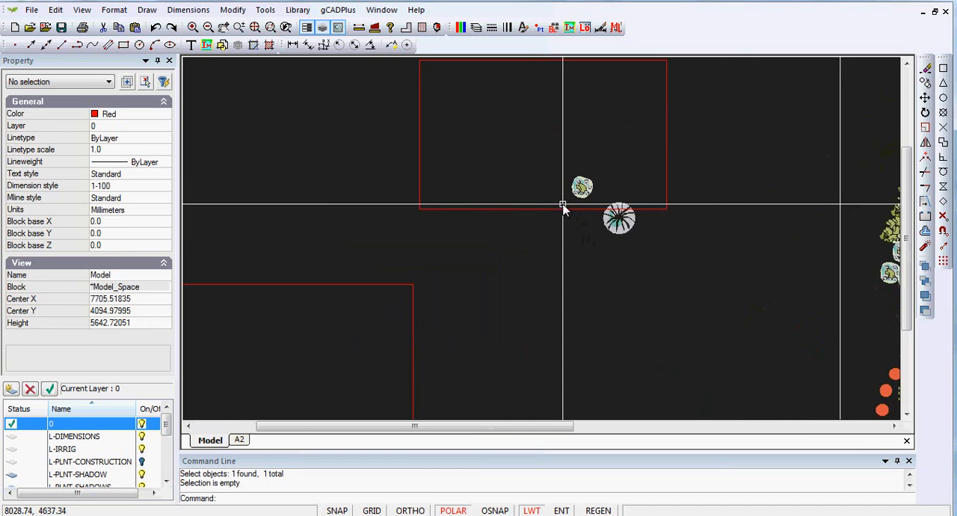
pyautogui.click(658, 225)
pyautogui.click(658, 228)
pyautogui.click(636, 187)
pyautogui.press('Escape')
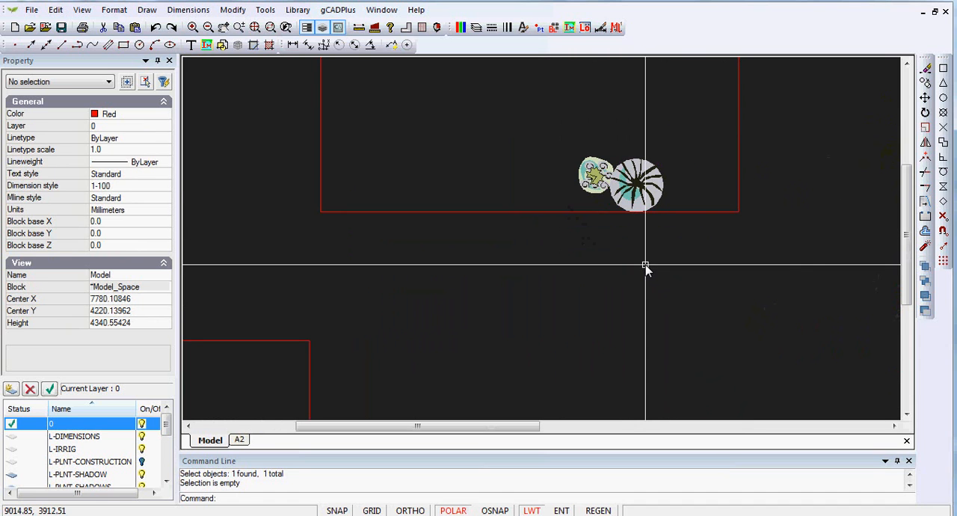
# Step: Rotate the shrub7 block beside the shrub11 to about 283 degrees
pyautogui.click(658, 205)
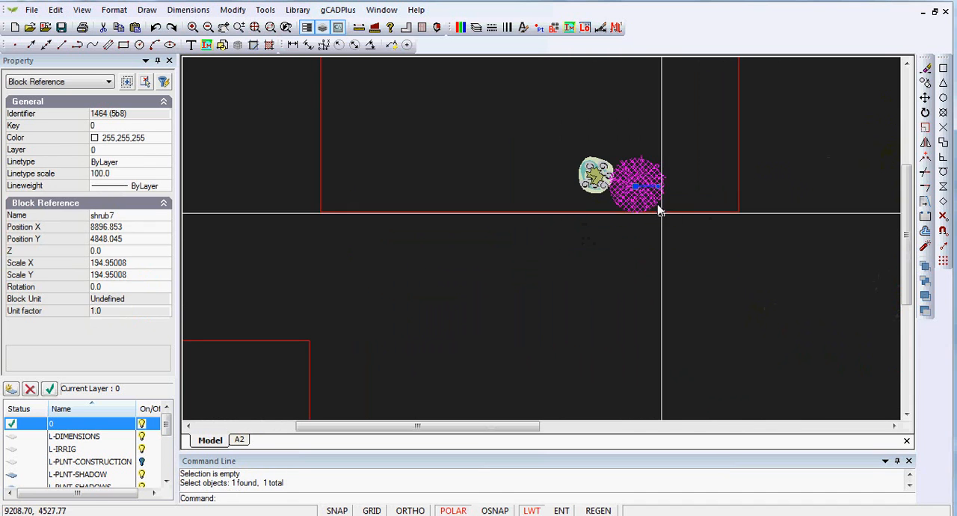
pyautogui.click(658, 189)
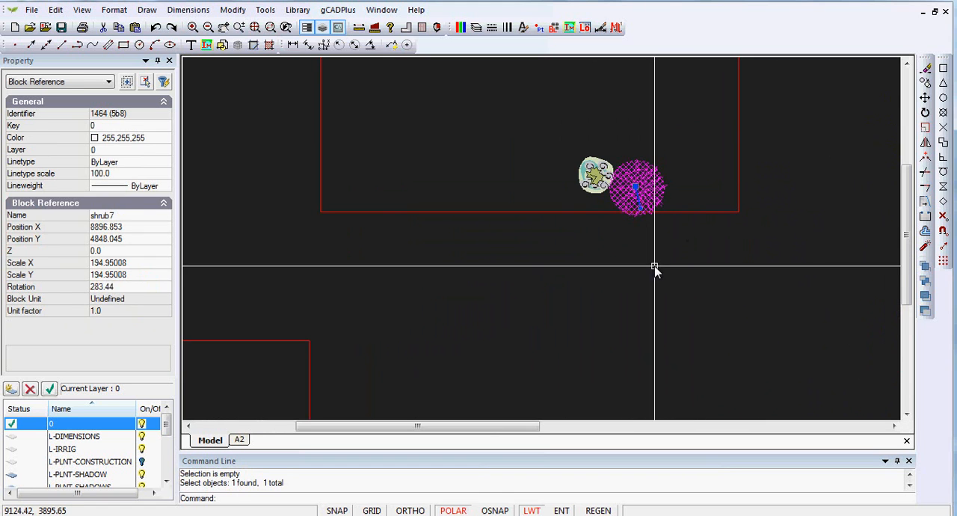
pyautogui.press('Escape')
# Step: Copy the shrub7 block three times, around the upper rectangle's lower-right corner and up along its right edge
pyautogui.scroll(-2, 615, 273)
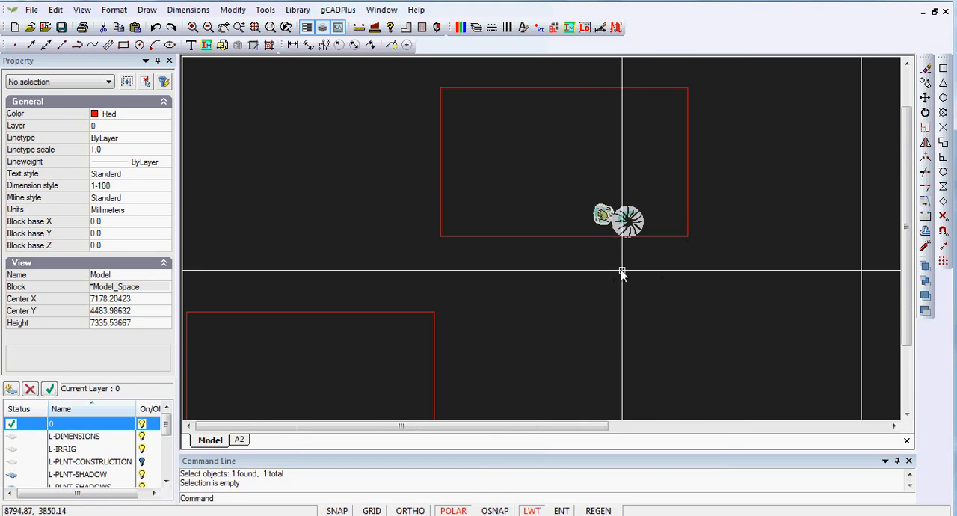
pyautogui.click(629, 225)
pyautogui.rightClick(627, 232)
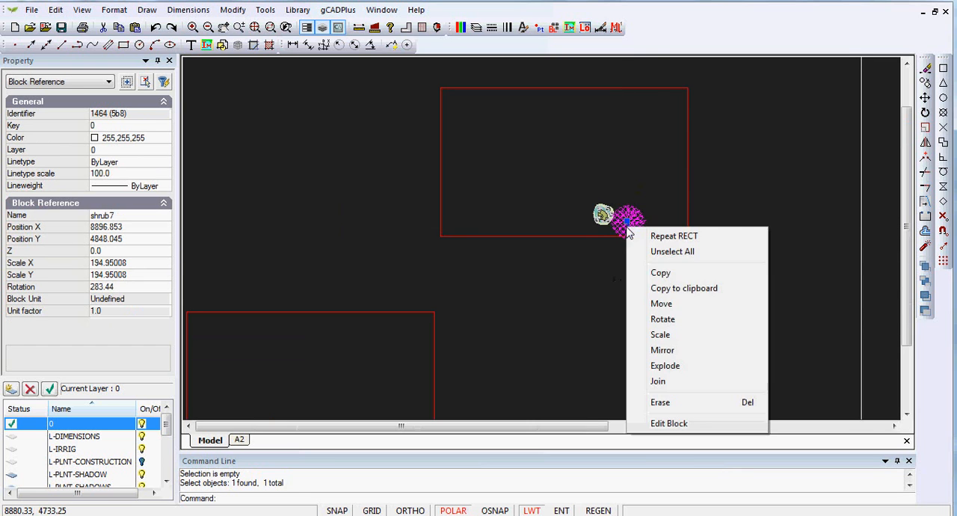
pyautogui.click(664, 274)
pyautogui.click(632, 220)
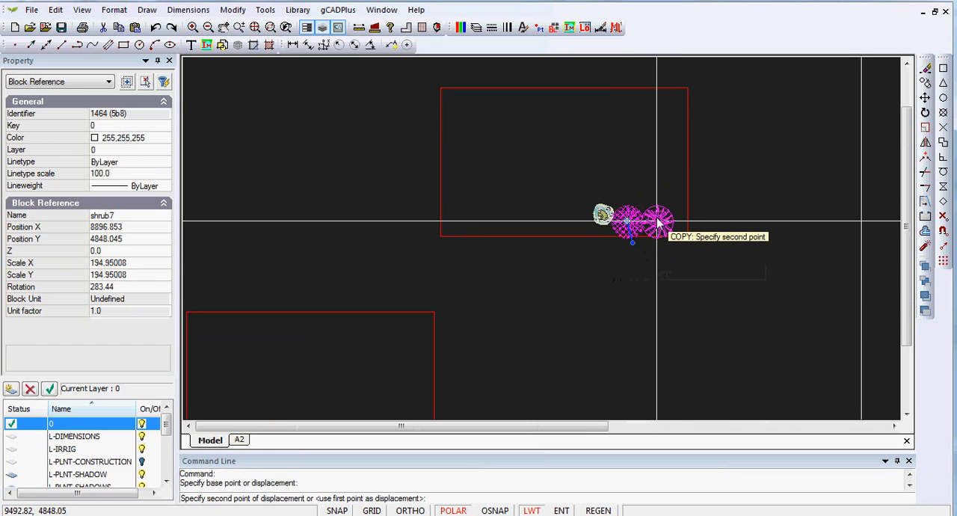
pyautogui.click(657, 222)
pyautogui.click(677, 195)
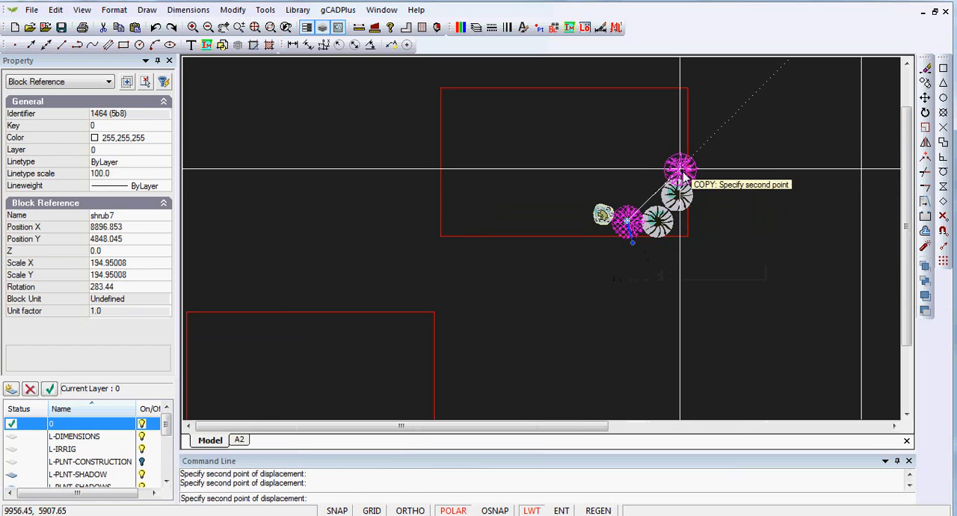
pyautogui.click(677, 161)
pyautogui.press('Return')
# Step: Rotate the two shrub7 copies nearest the upper rectangle's lower-right corner to different angles about their insertion points
pyautogui.scroll(3, 748, 220)
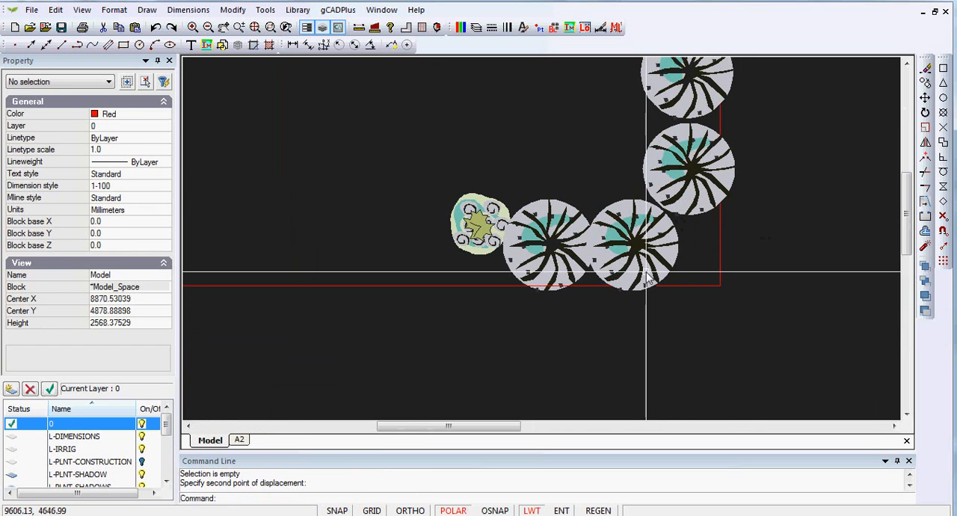
pyautogui.click(667, 252)
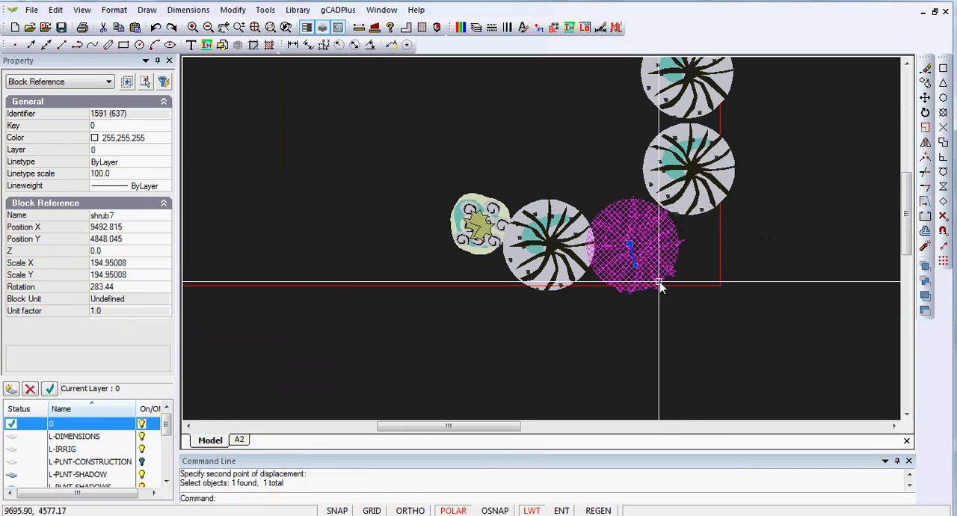
pyautogui.press('Escape')
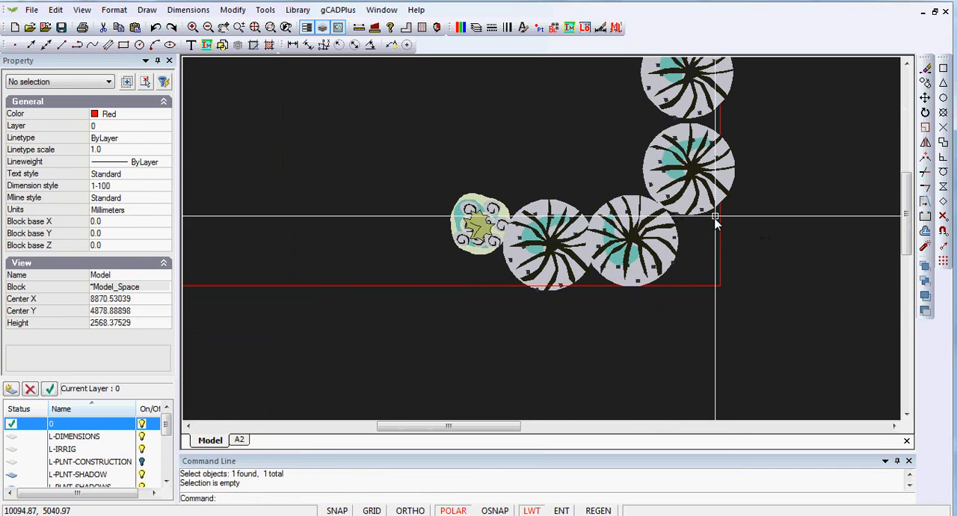
pyautogui.click(710, 201)
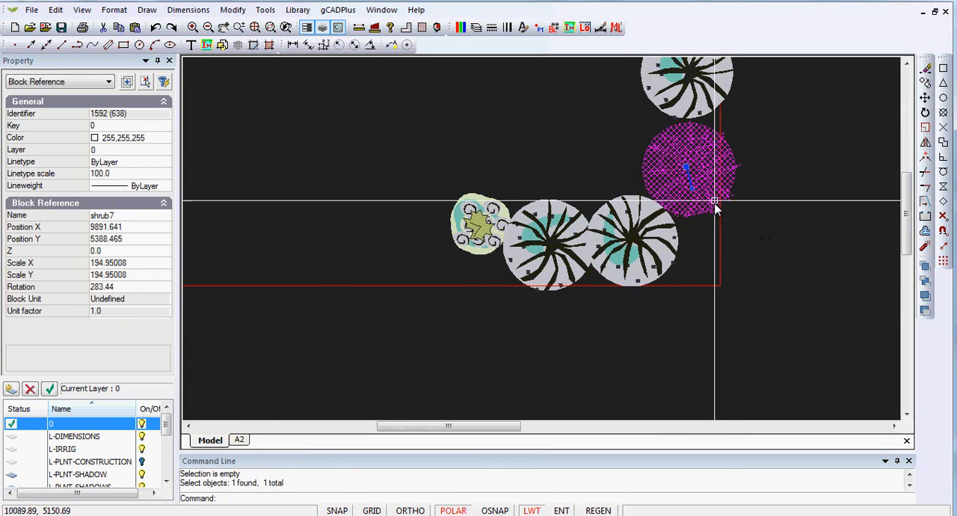
pyautogui.click(711, 139)
pyautogui.press('Escape')
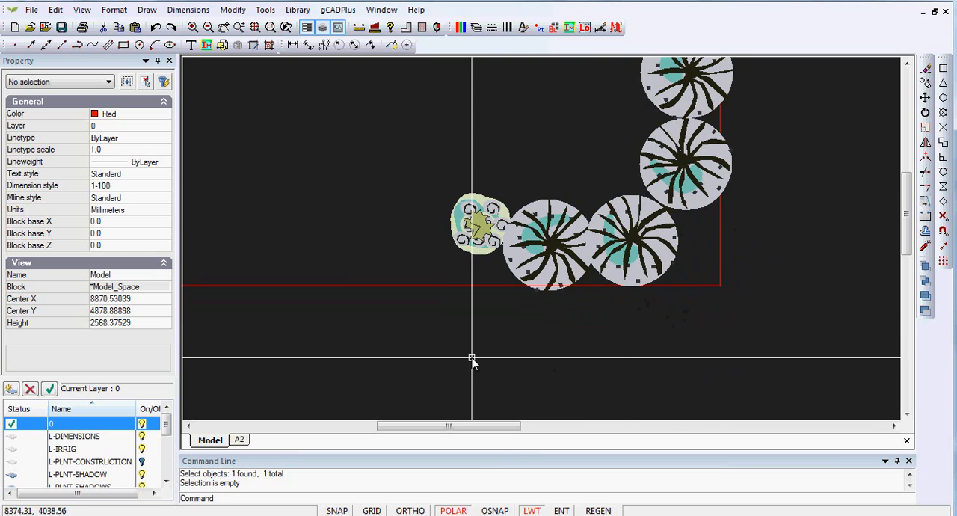
pyautogui.click(485, 261)
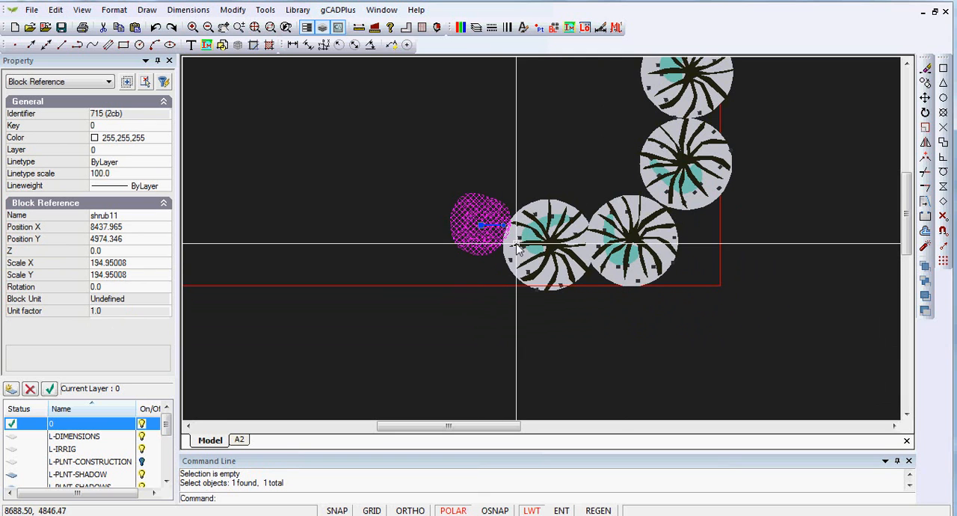
pyautogui.scroll(-1, 486, 254)
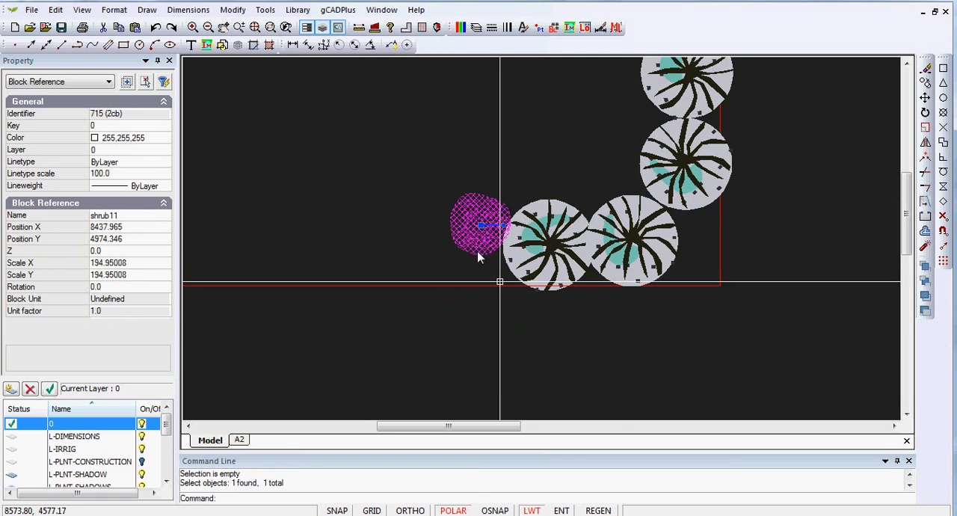
pyautogui.press('Escape')
# Step: Rotate the upper 5000 by 3000 mm rectangle to 90 degrees about its center
pyautogui.scroll(-2, 556, 314)
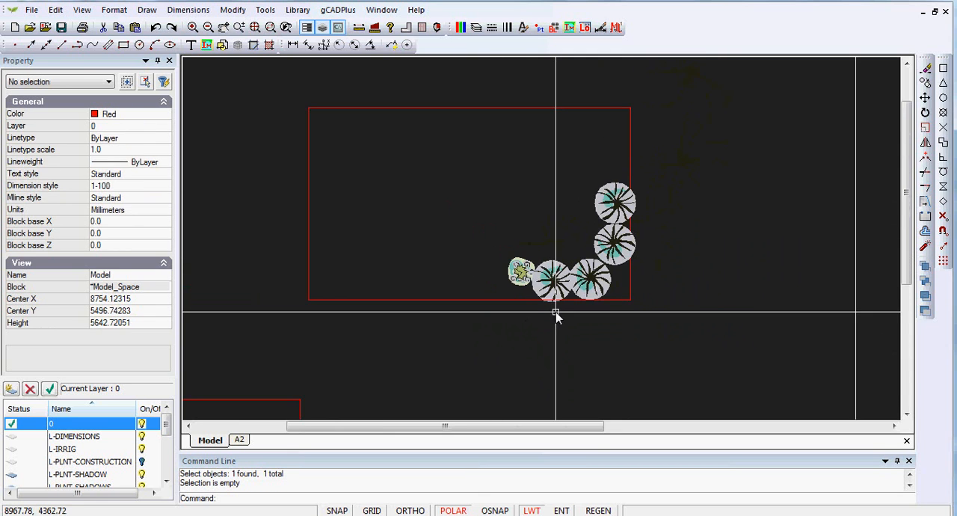
pyautogui.click(474, 300)
pyautogui.click(492, 202)
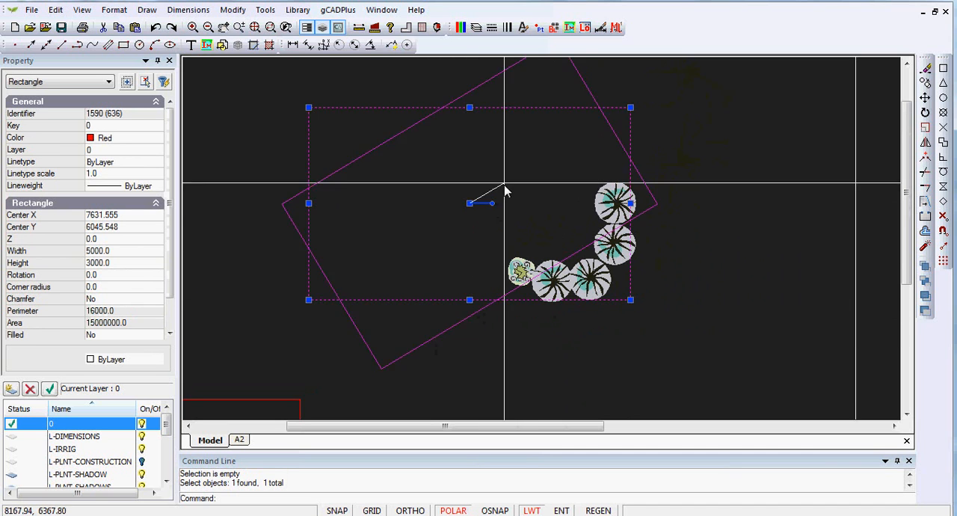
pyautogui.click(472, 143)
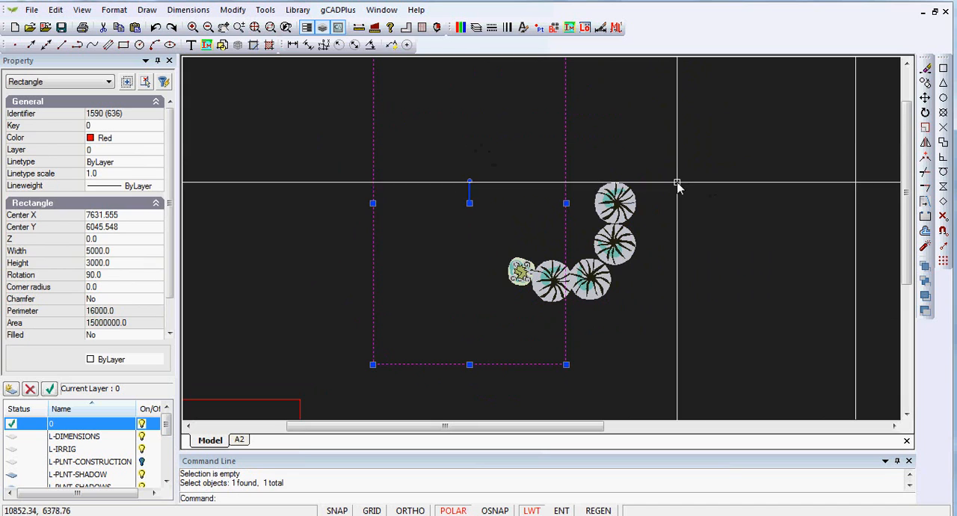
pyautogui.press('Escape')
# Step: Examine the planting plan around the lawn and patio, and inspect the shrub8 block in the cluster below the deck
pyautogui.scroll(-1, 683, 217)
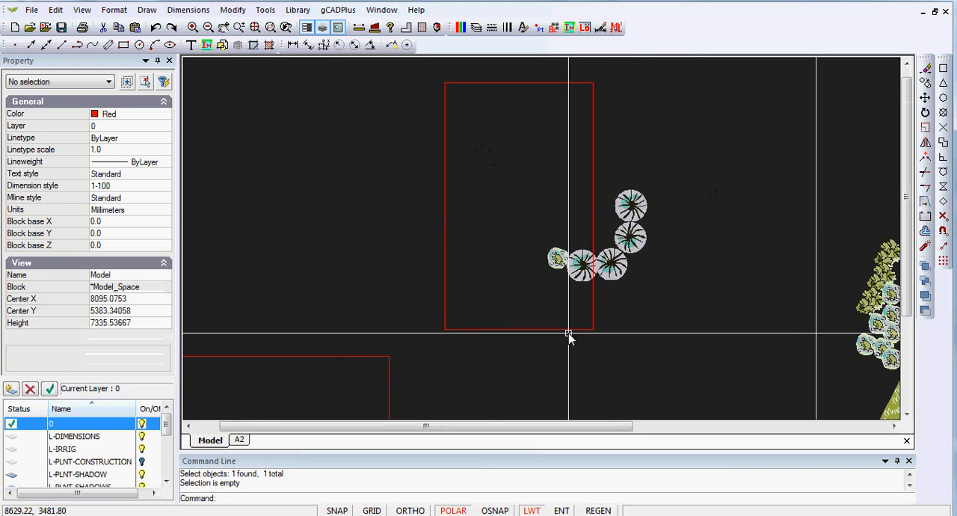
pyautogui.moveTo(568, 331); pyautogui.dragTo(595, 245, button='middle')
pyautogui.scroll(-1, 587, 256)
pyautogui.scroll(-1, 587, 256)
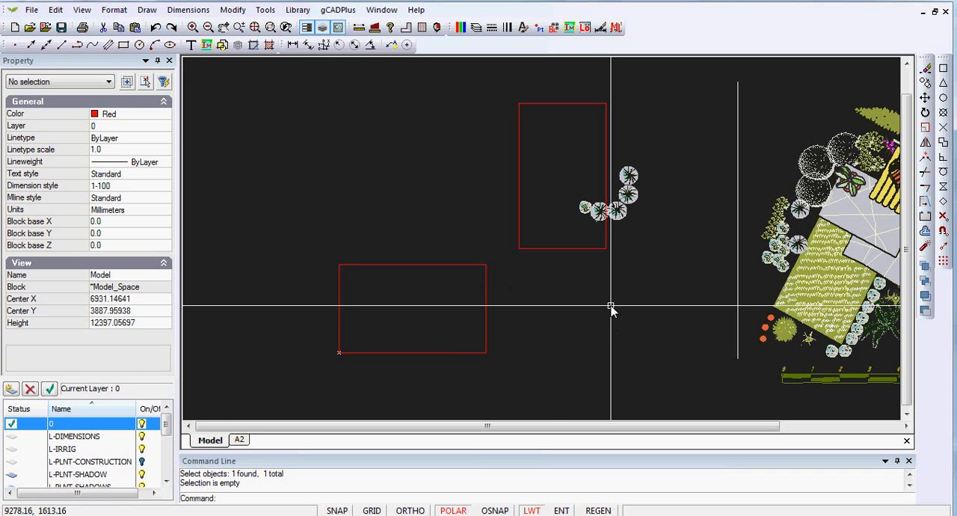
pyautogui.moveTo(781, 304); pyautogui.dragTo(504, 305, button='middle')
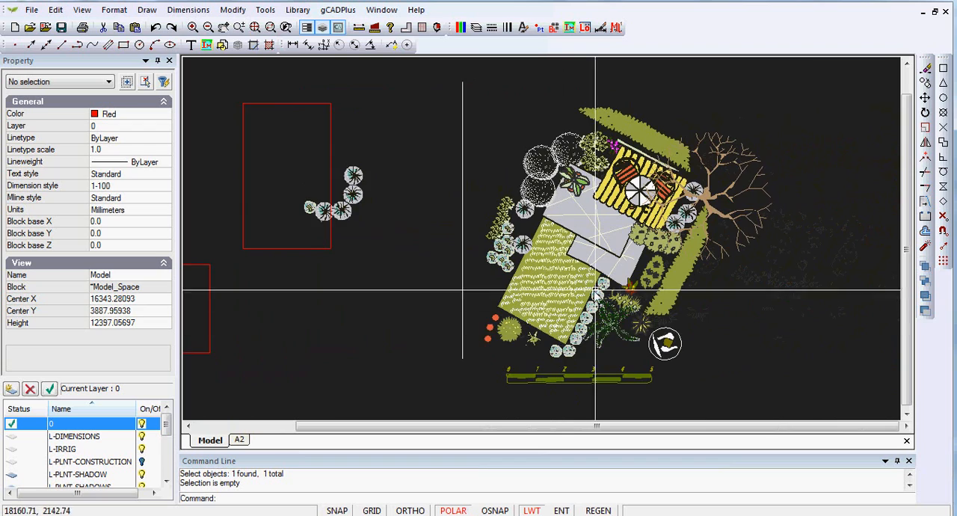
pyautogui.scroll(4, 595, 290)
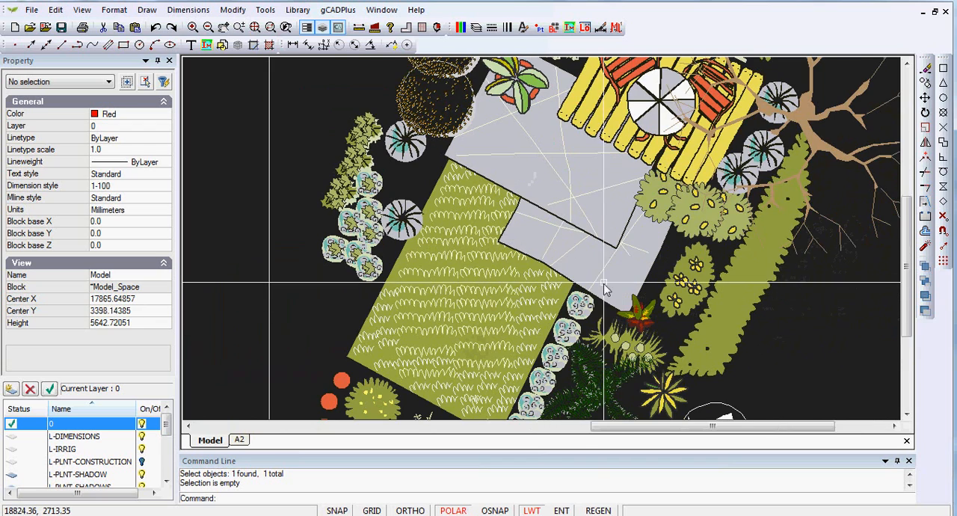
pyautogui.scroll(2, 604, 286)
pyautogui.scroll(-2, 605, 286)
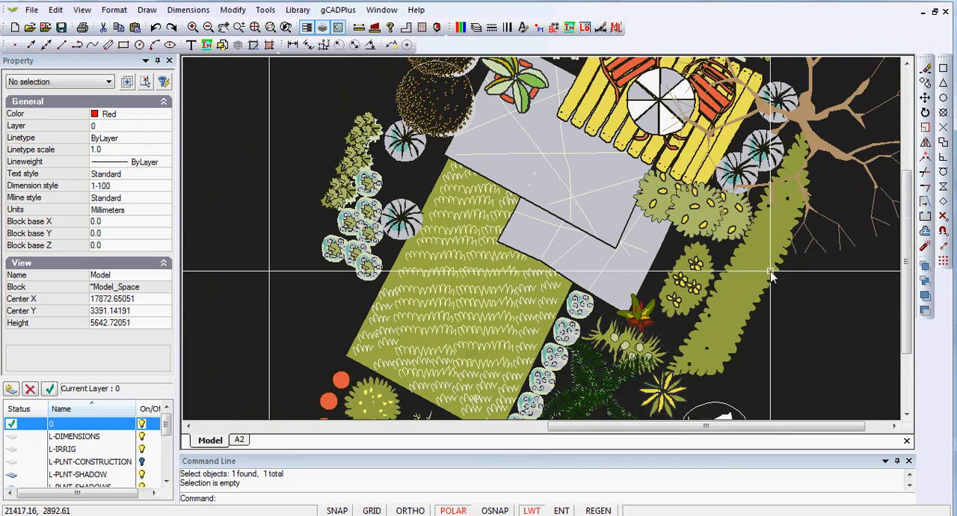
pyautogui.click(706, 219)
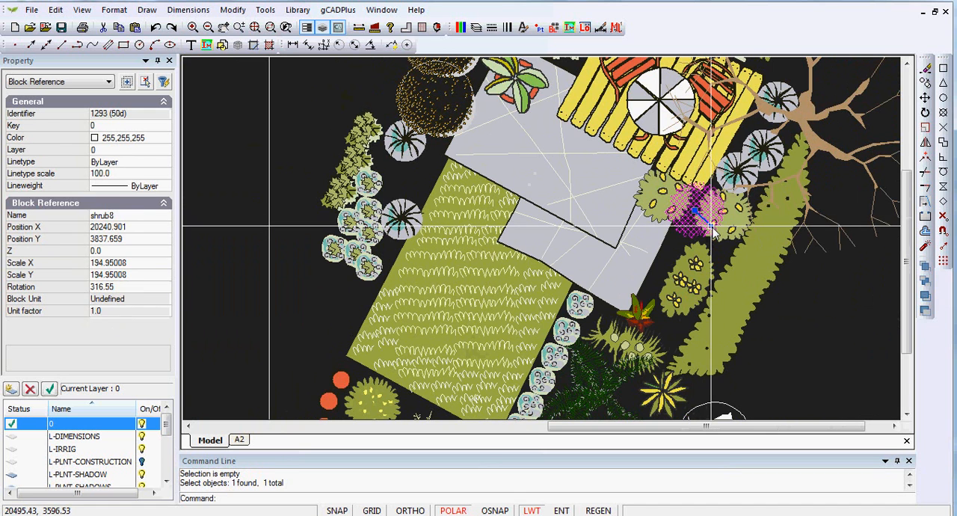
pyautogui.press('Escape')
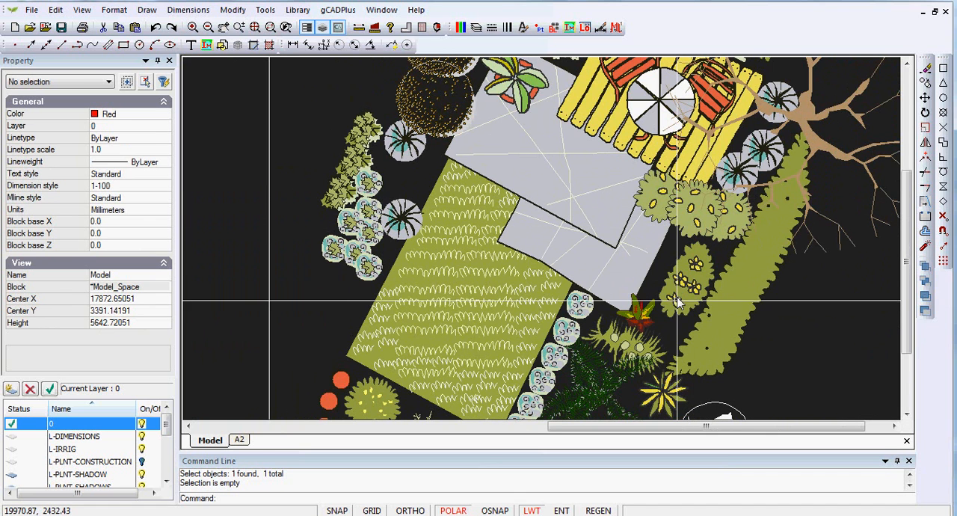